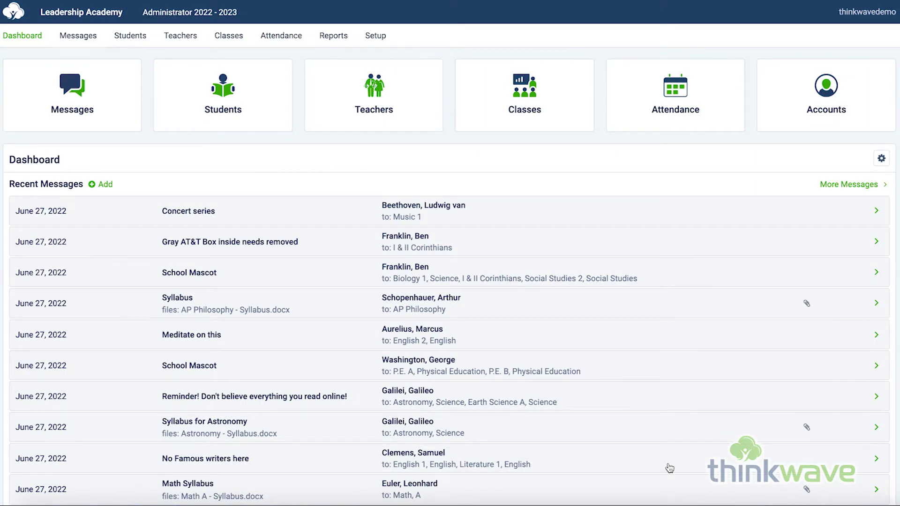
Open the school's Final Grade Scales page under Setup, showing the Letter Grades scale and GPA values.
{"action": "left_click", "coordinate": [382, 47]}
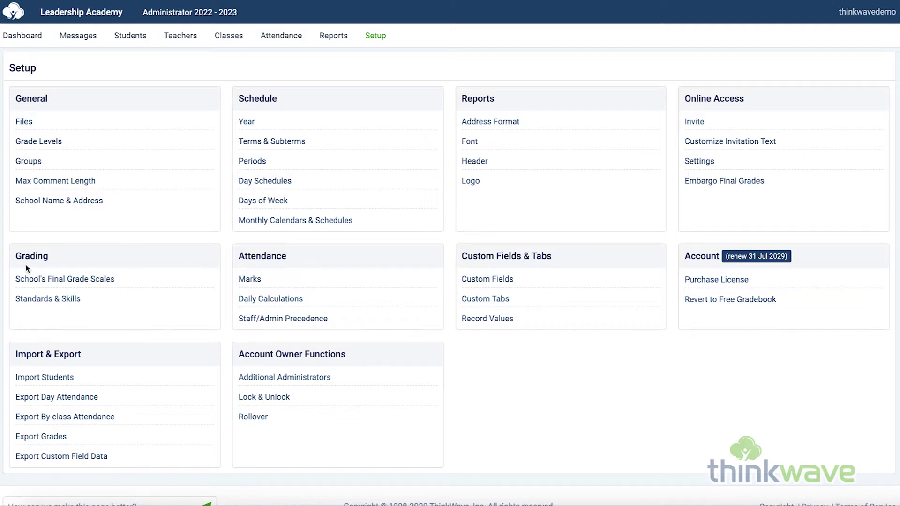
{"action": "left_click", "coordinate": [45, 281]}
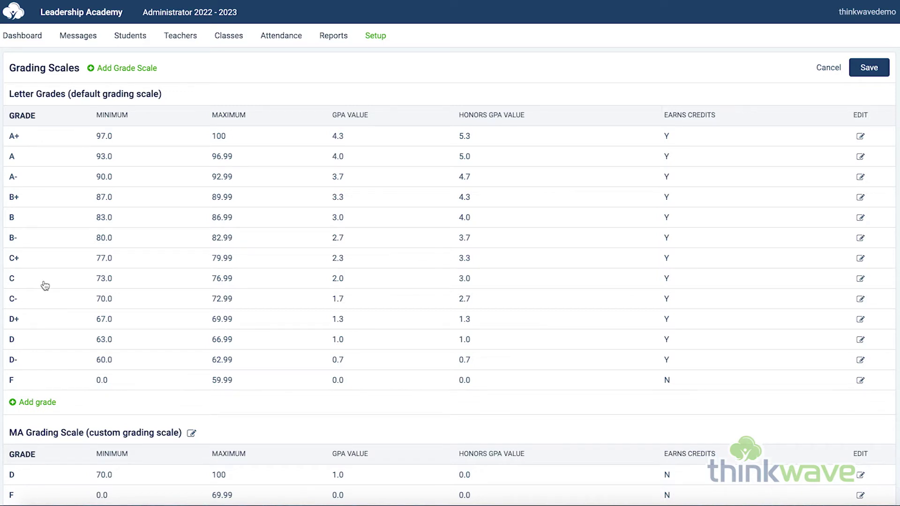
{"action": "left_click", "coordinate": [122, 71]}
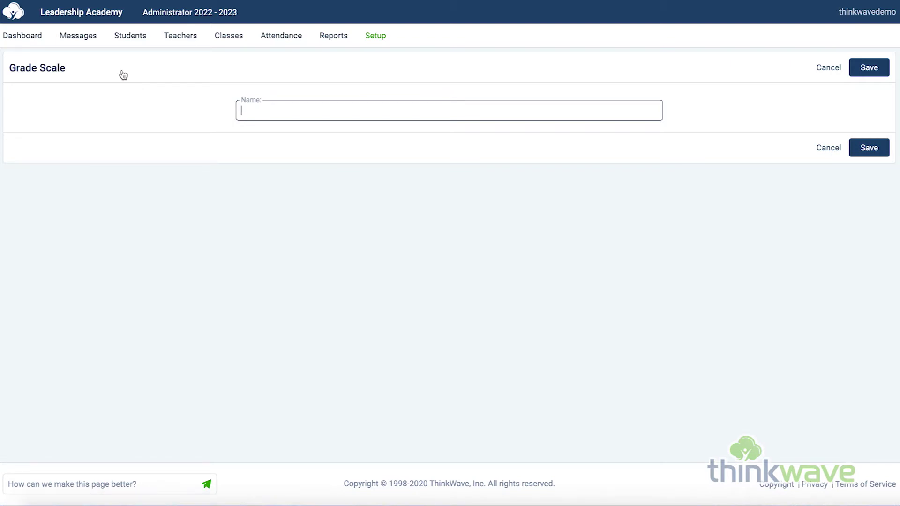
{"action": "type", "text": "Kindergarten"}
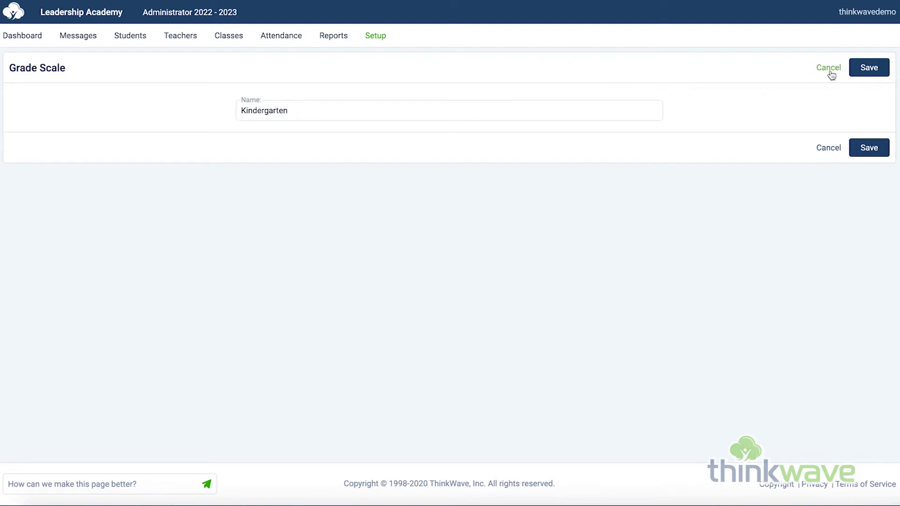
{"action": "left_click", "coordinate": [830, 71]}
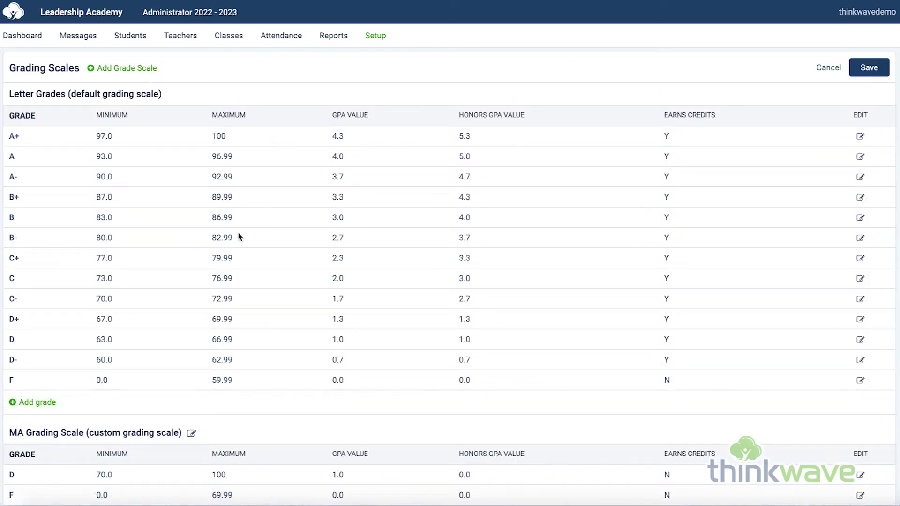
{"action": "scroll", "coordinate": [239, 233], "scroll_direction": "down", "scroll_amount": 7}
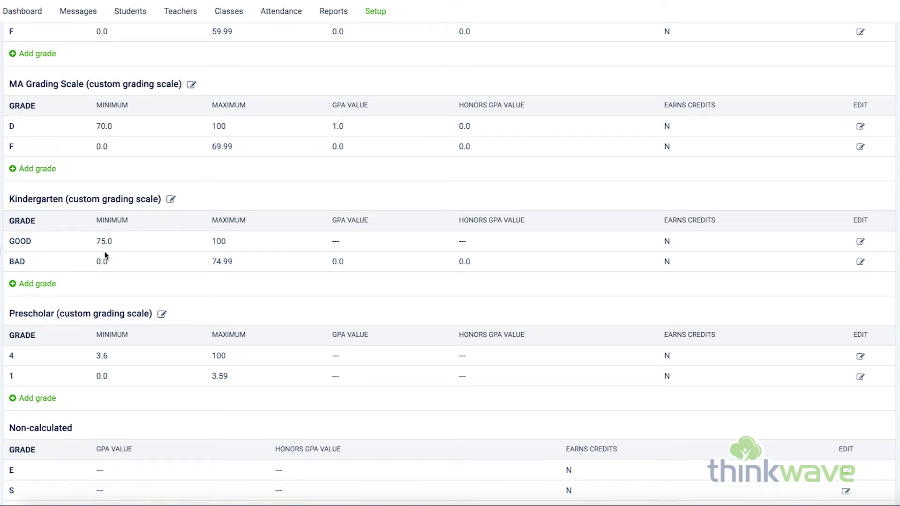
{"action": "left_click", "coordinate": [47, 285]}
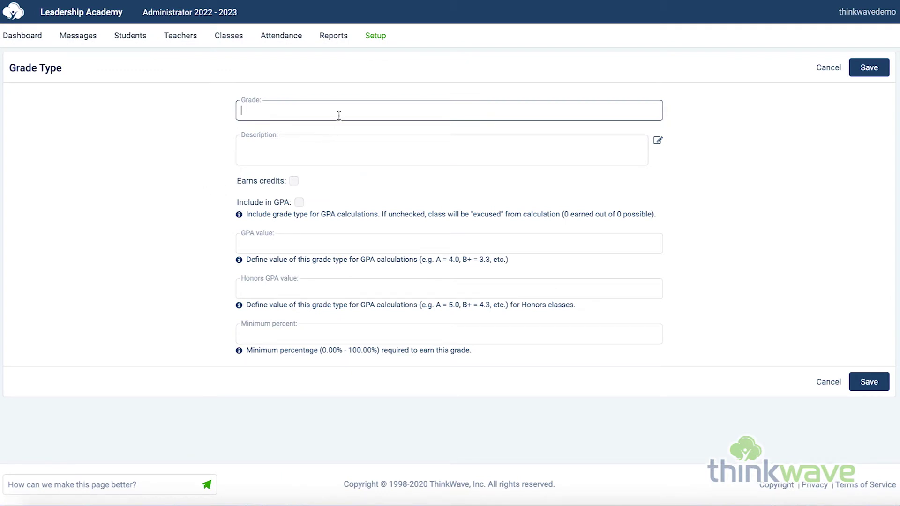
{"action": "left_click", "coordinate": [334, 147]}
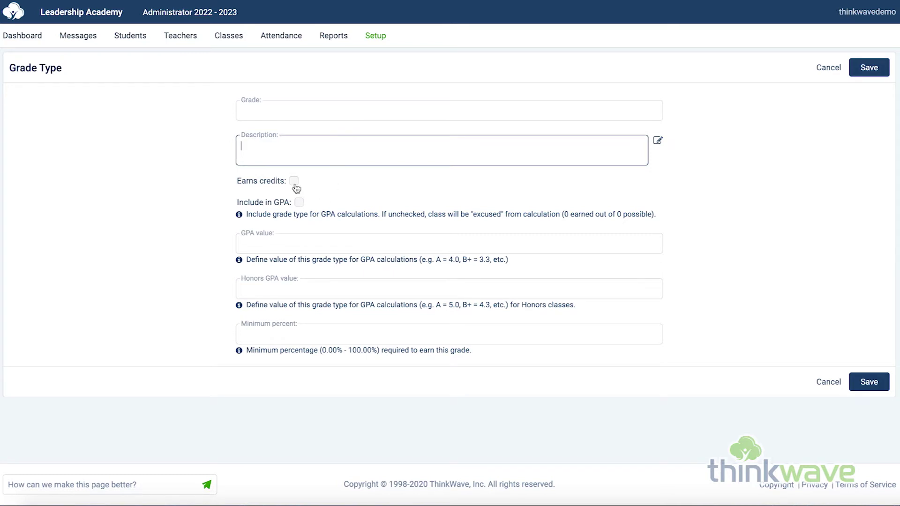
{"action": "left_click", "coordinate": [320, 245]}
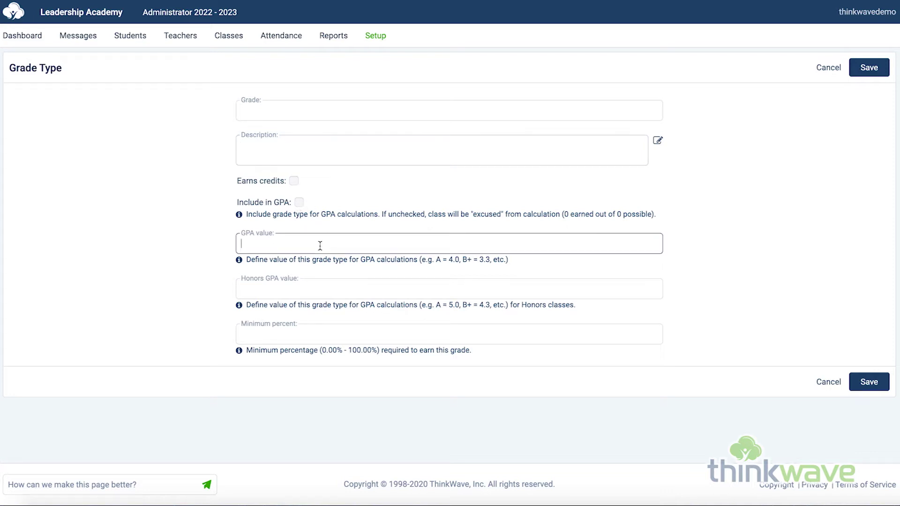
{"action": "left_click", "coordinate": [329, 284]}
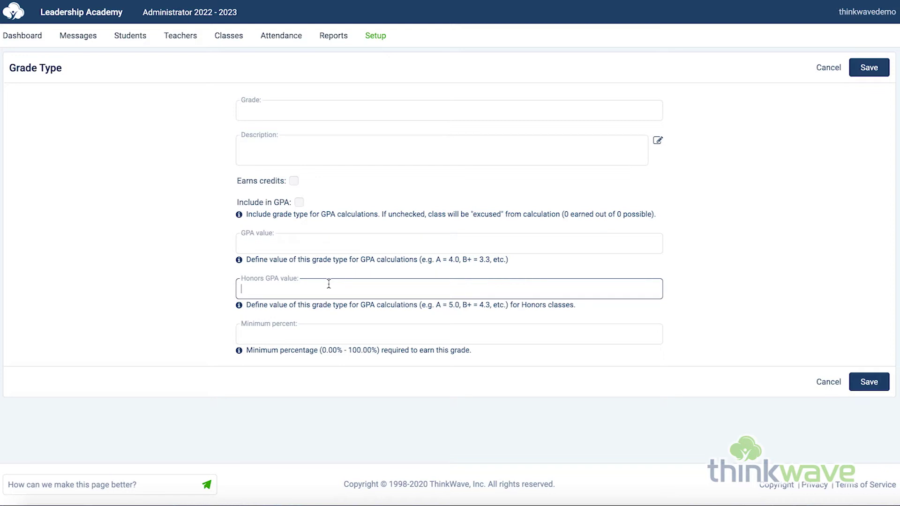
{"action": "left_click", "coordinate": [341, 333]}
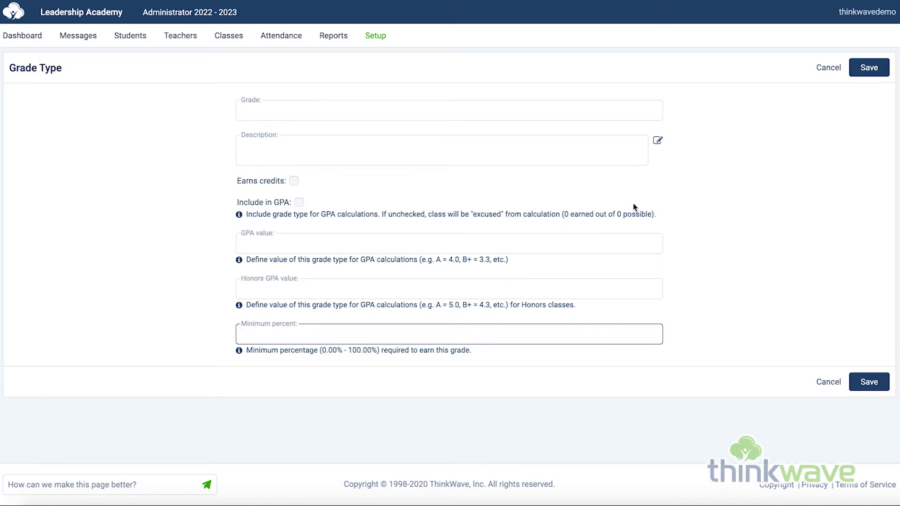
{"action": "left_click", "coordinate": [839, 67]}
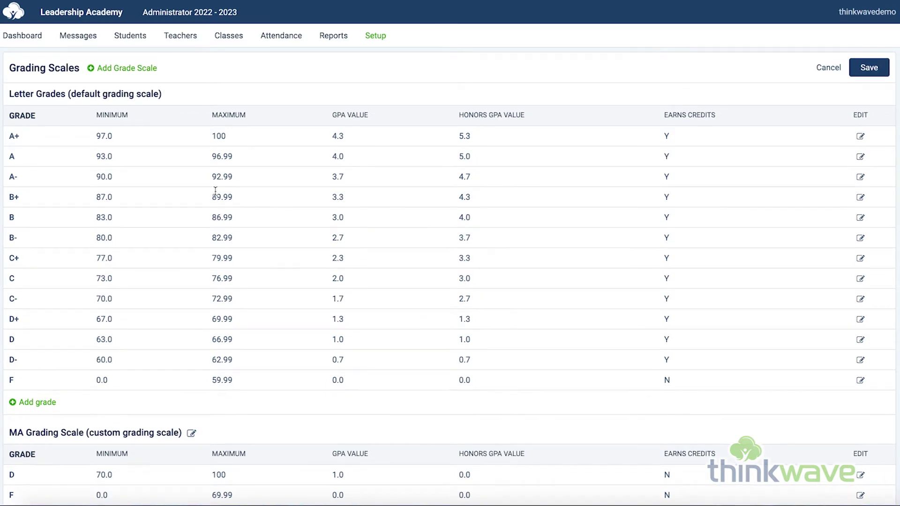
{"action": "left_click", "coordinate": [12, 136]}
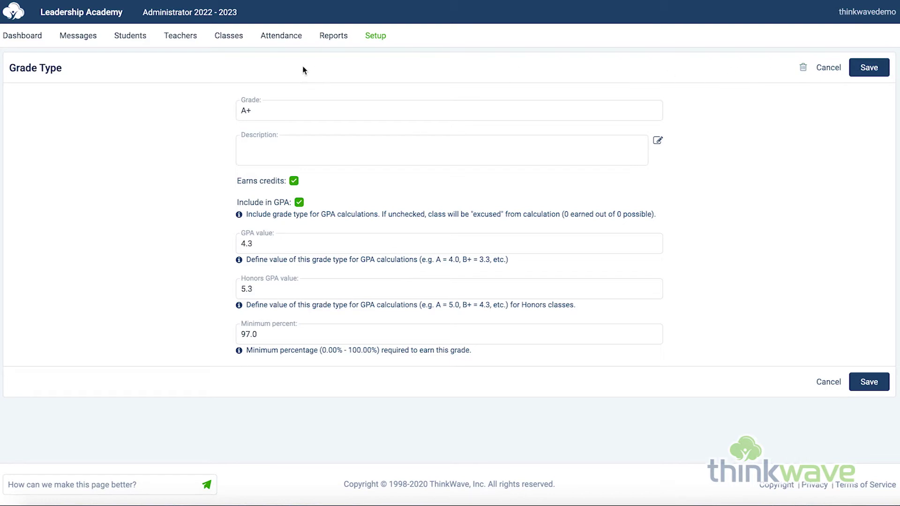
Check the Advanced Algebra class's final grade scale choices, keeping the Kindergarten scale unchanged.
{"action": "left_click", "coordinate": [234, 42]}
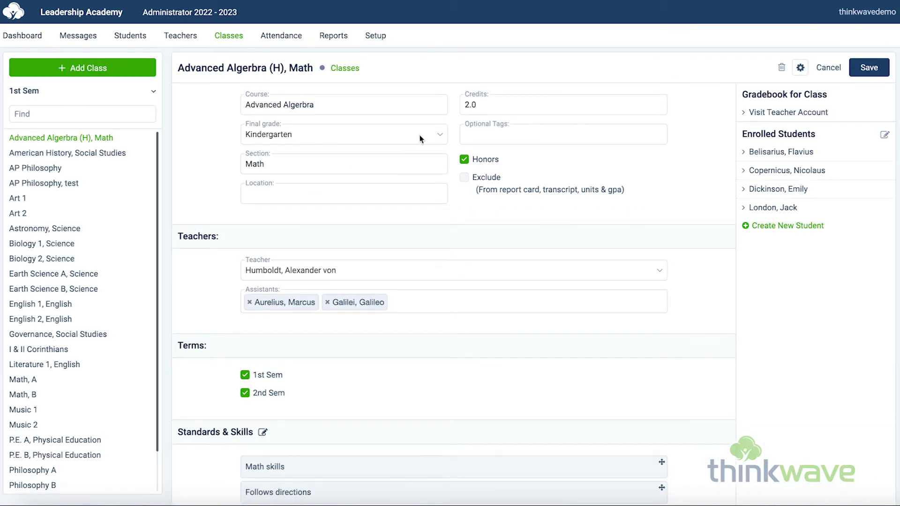
{"action": "left_click", "coordinate": [420, 138]}
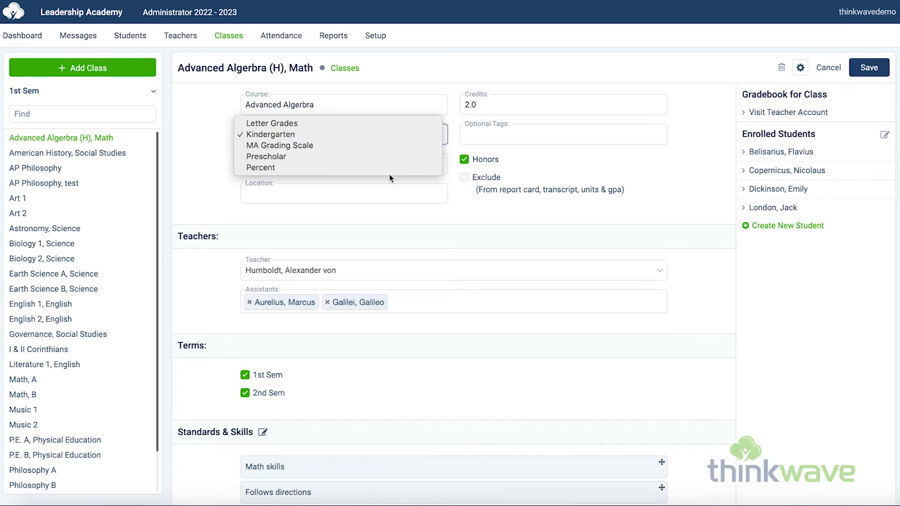
{"action": "left_click", "coordinate": [448, 80]}
Enable including percent-based final grades in GPA on the Final Grade Scales page.
{"action": "left_click", "coordinate": [382, 36]}
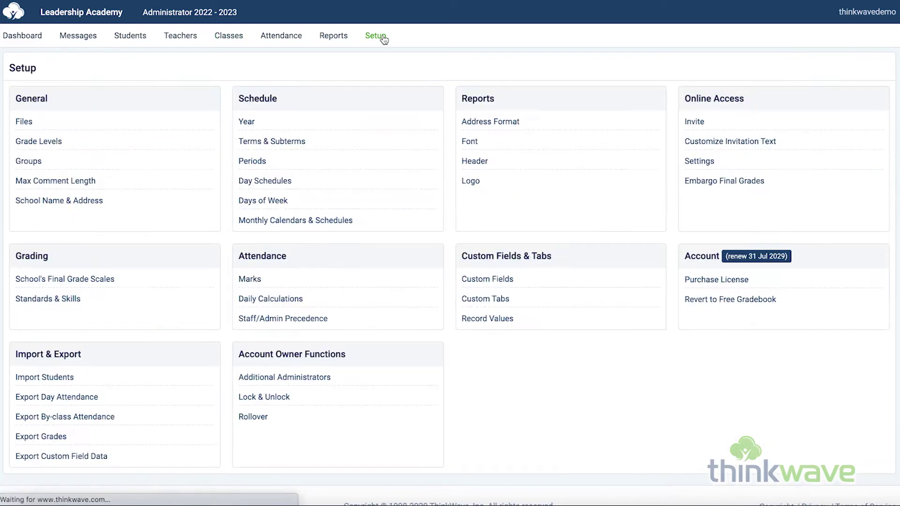
{"action": "left_click", "coordinate": [93, 280]}
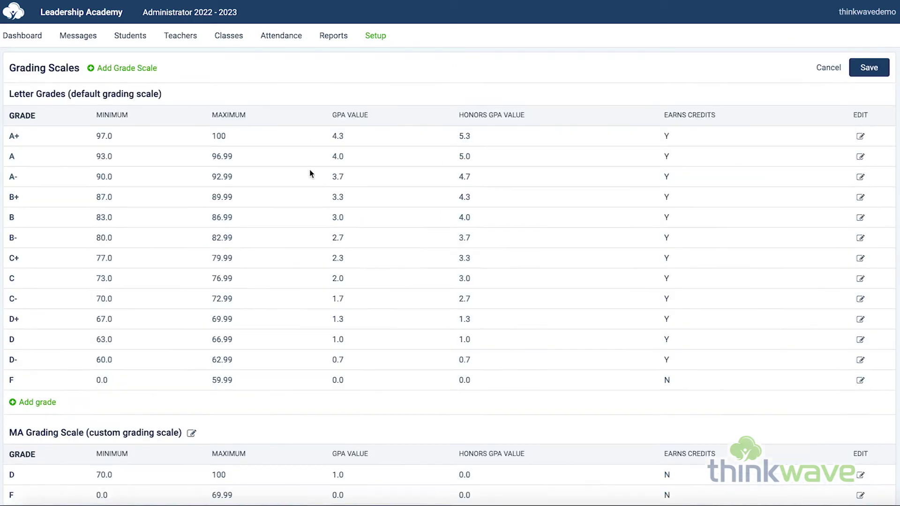
{"action": "scroll", "coordinate": [310, 172], "scroll_direction": "down", "scroll_amount": 12}
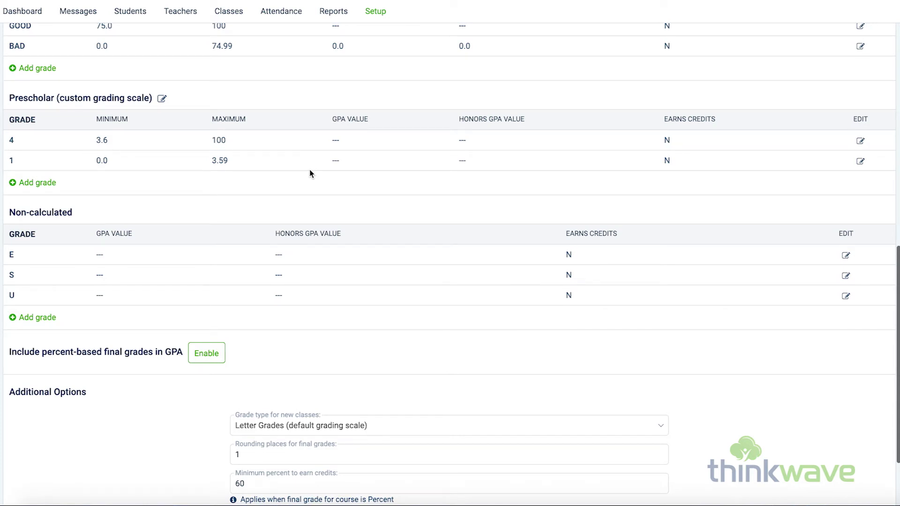
{"action": "scroll", "coordinate": [310, 173], "scroll_direction": "down", "scroll_amount": 2}
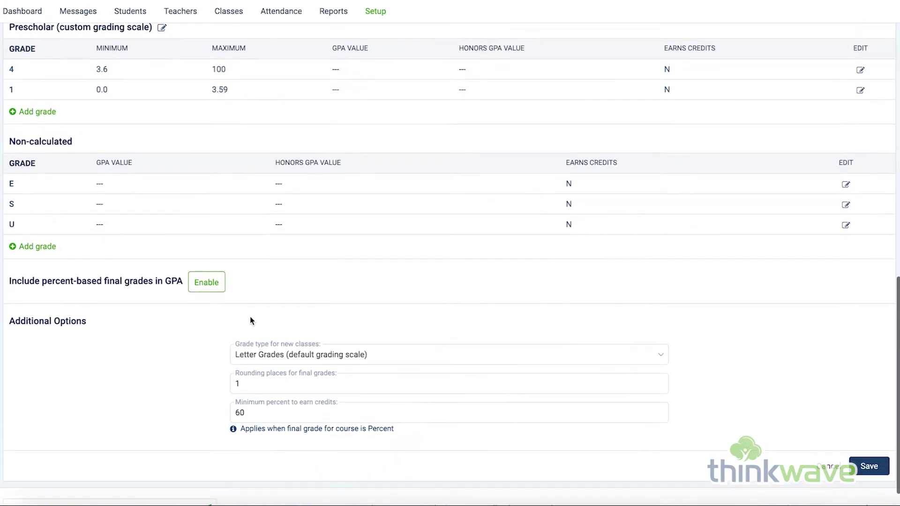
{"action": "left_click", "coordinate": [207, 282]}
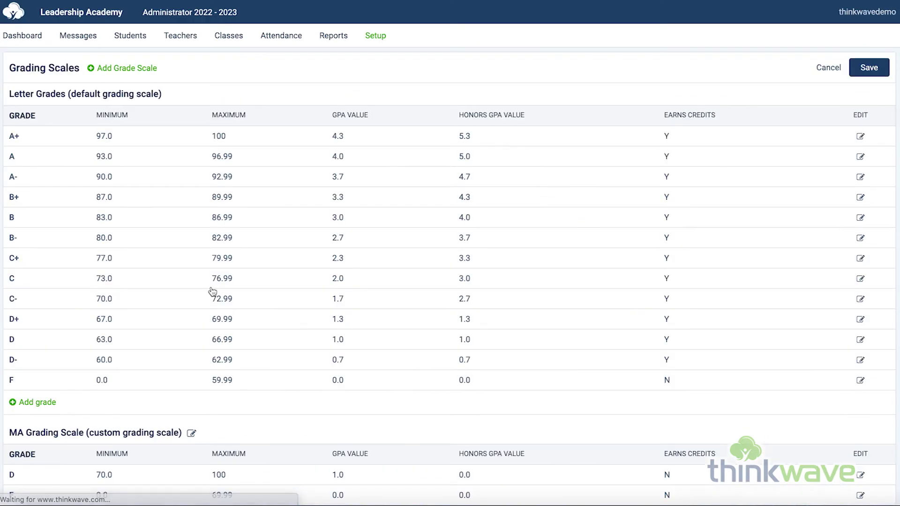
{"action": "scroll", "coordinate": [212, 291], "scroll_direction": "down", "scroll_amount": 15}
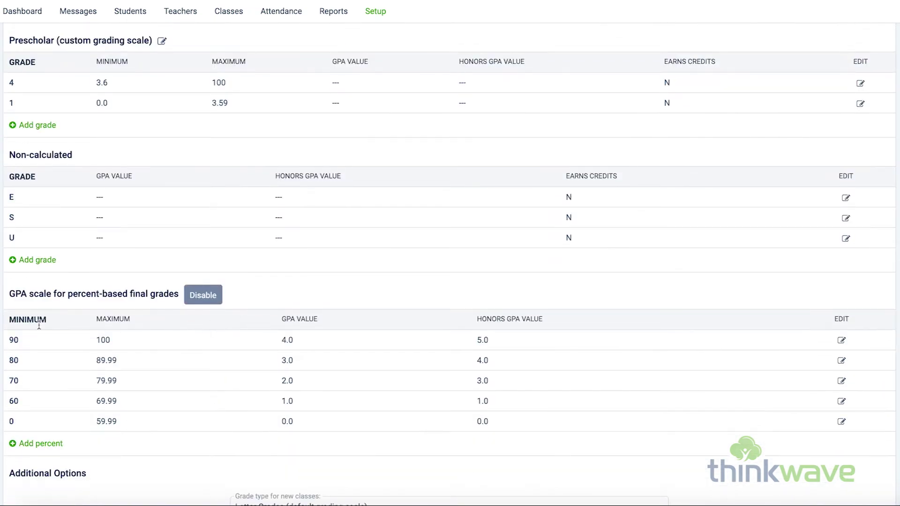
View the 90% GPA entry, then draft a 95% entry (GPA 4.2, honors 5.2) and cancel it.
{"action": "left_click", "coordinate": [841, 339]}
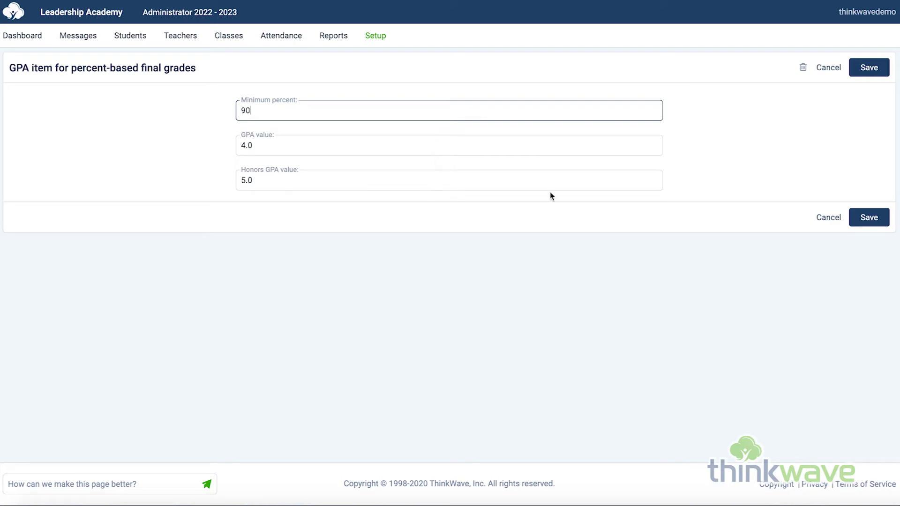
{"action": "left_click", "coordinate": [828, 67]}
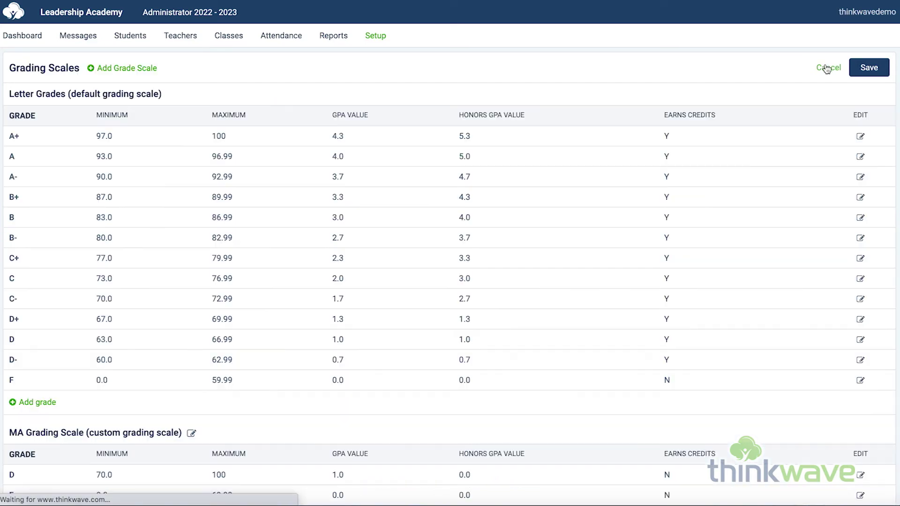
{"action": "scroll", "coordinate": [225, 303], "scroll_direction": "down", "scroll_amount": 15}
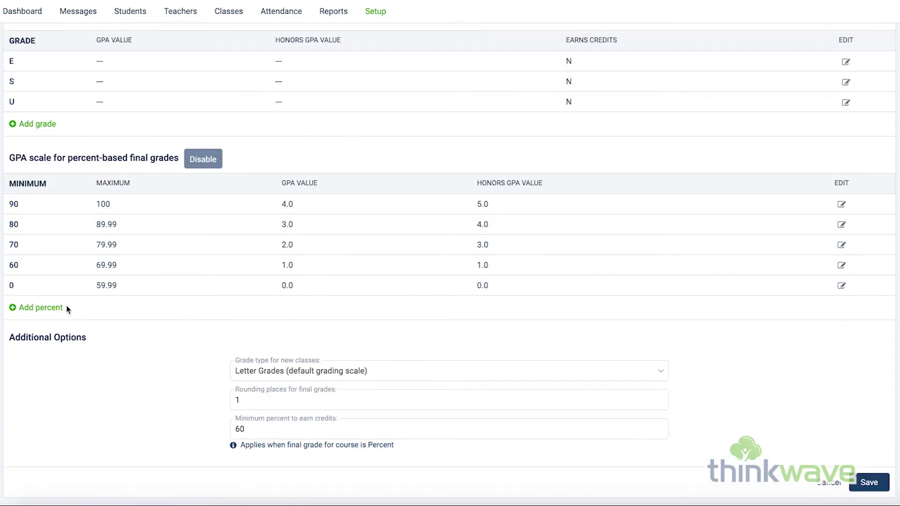
{"action": "left_click", "coordinate": [39, 309]}
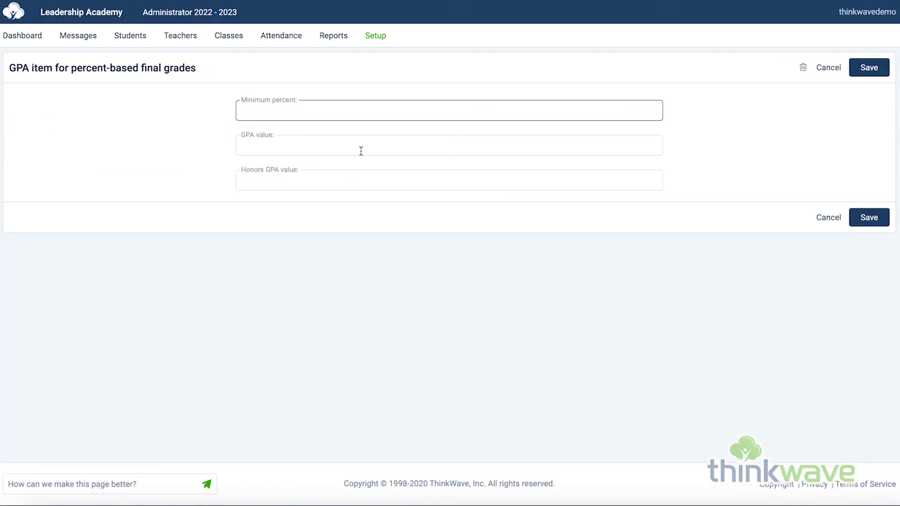
{"action": "type", "text": "95"}
{"action": "left_click", "coordinate": [241, 146]}
{"action": "type", "text": "4.2"}
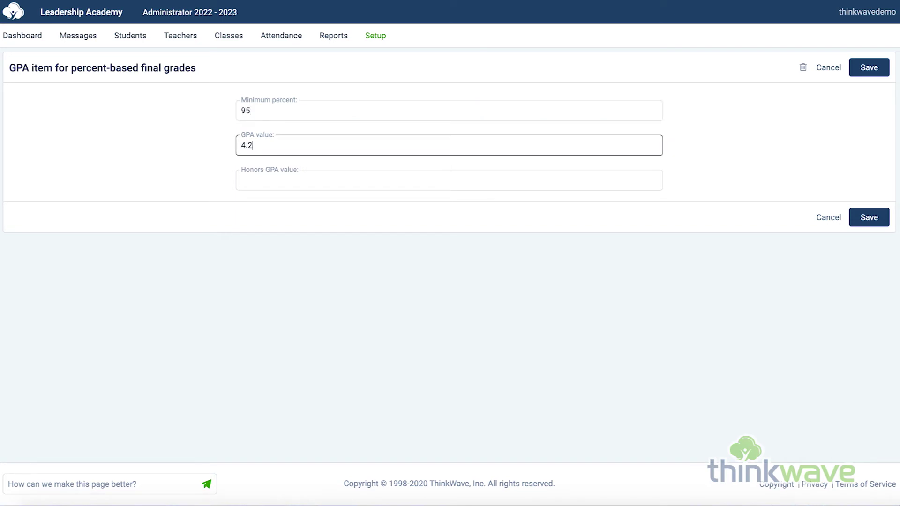
{"action": "key", "text": "Tab"}
{"action": "type", "text": "5.2"}
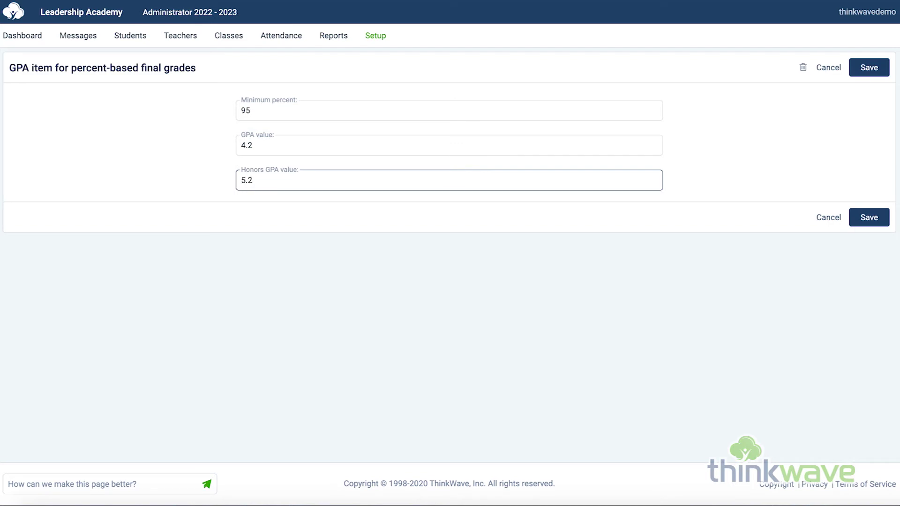
{"action": "left_click", "coordinate": [832, 73]}
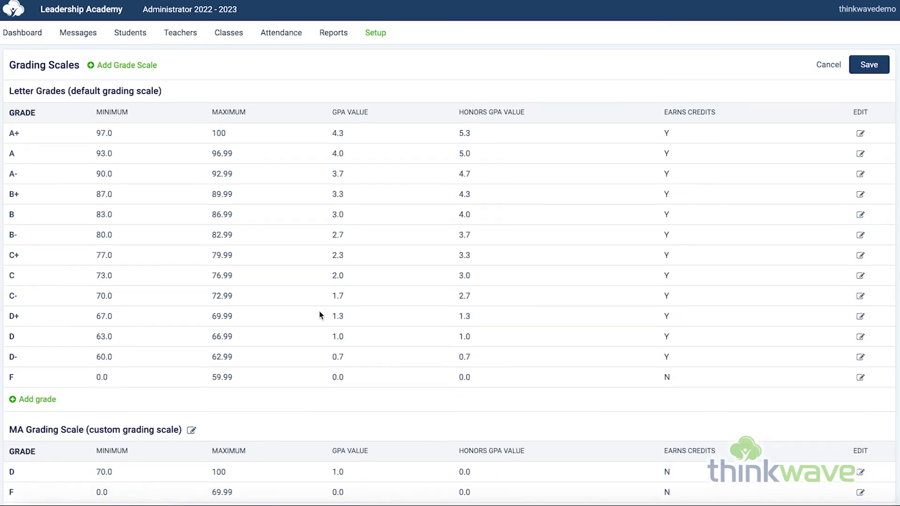
Keep Letter Grades for new classes, leaving rounding at 1 place and the 60% credit minimum unchanged.
{"action": "scroll", "coordinate": [322, 290], "scroll_direction": "down", "scroll_amount": 10}
{"action": "scroll", "coordinate": [322, 316], "scroll_direction": "down", "scroll_amount": 1}
{"action": "left_click", "coordinate": [387, 336]}
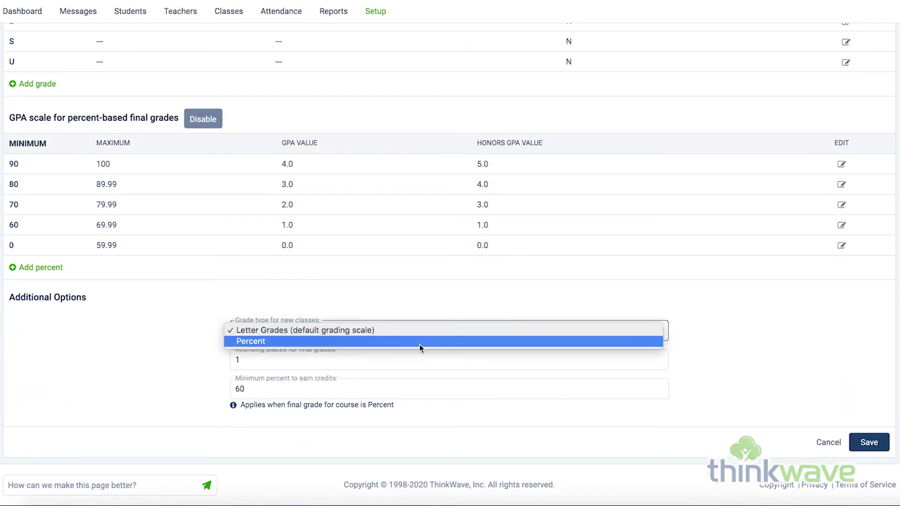
{"action": "left_click", "coordinate": [420, 332]}
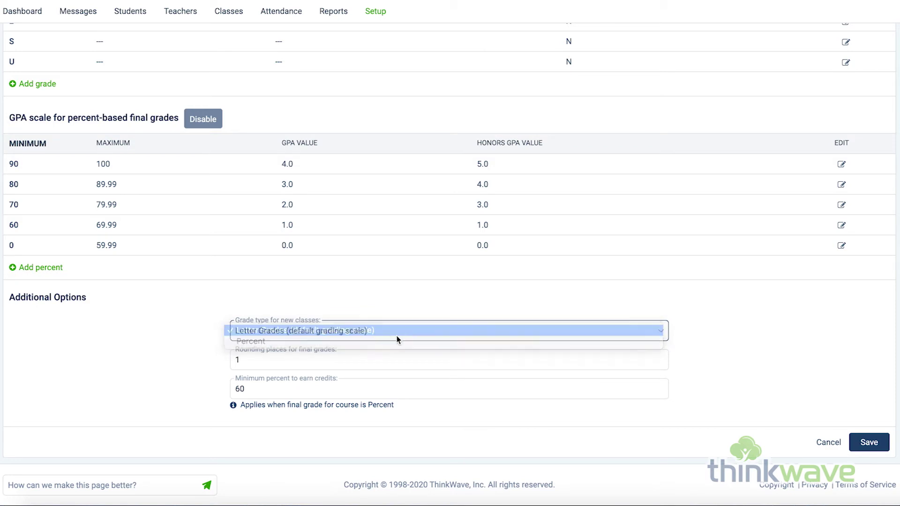
{"action": "left_click", "coordinate": [363, 360]}
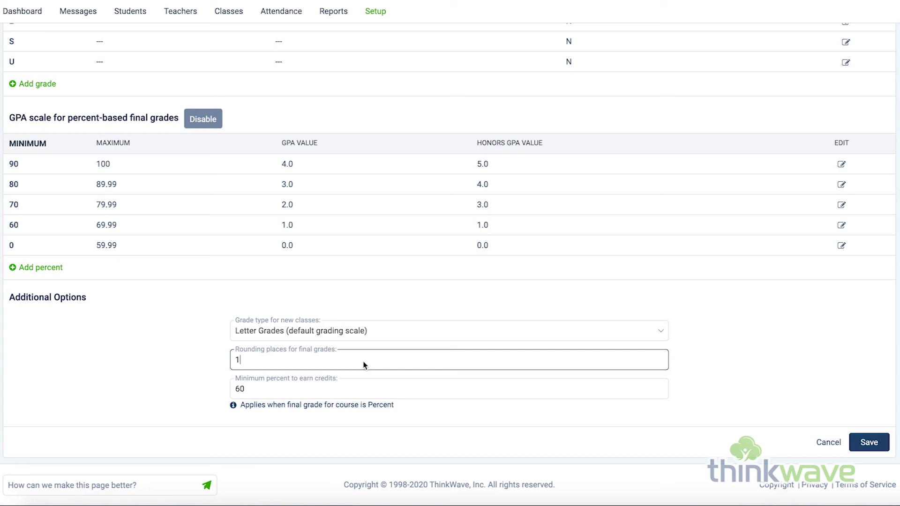
{"action": "left_click", "coordinate": [373, 396]}
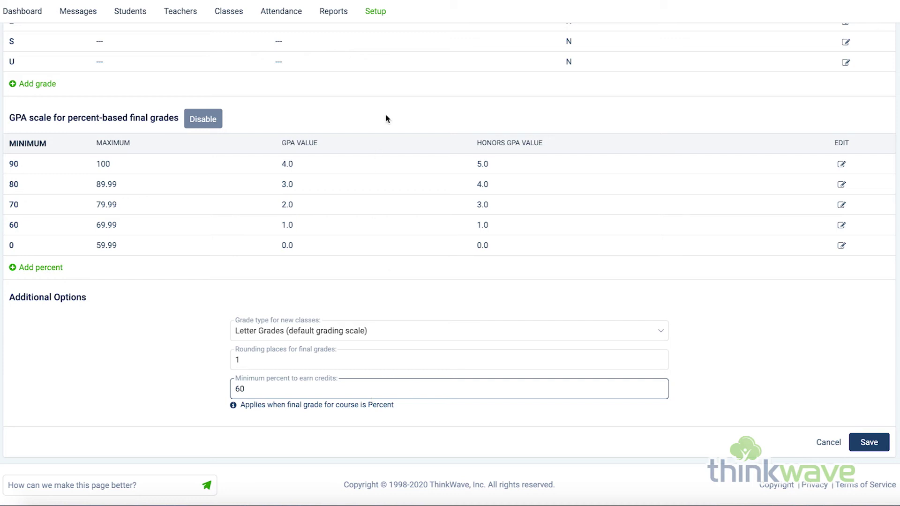
{"action": "left_click", "coordinate": [375, 11]}
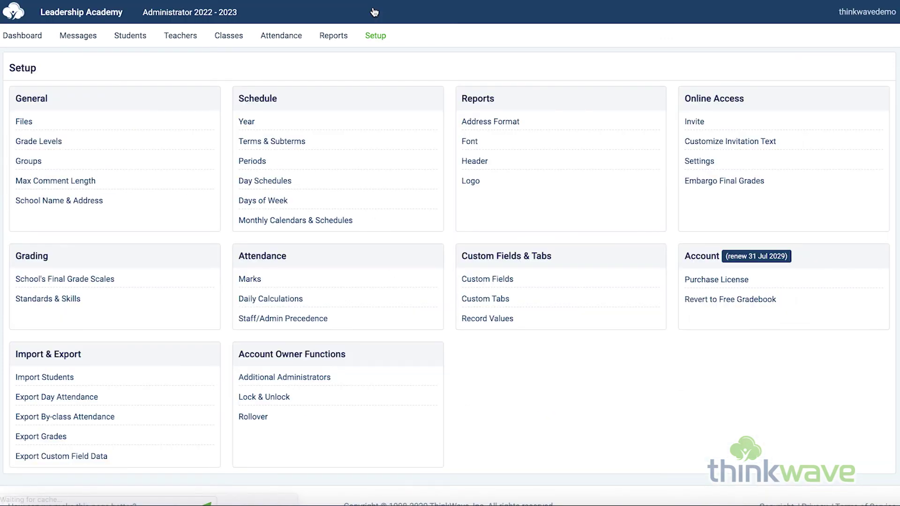
Browse Standards & Skills, cancelling a draft new skill and viewing 6.NS.2. Standard one. unchanged.
{"action": "left_click", "coordinate": [67, 299]}
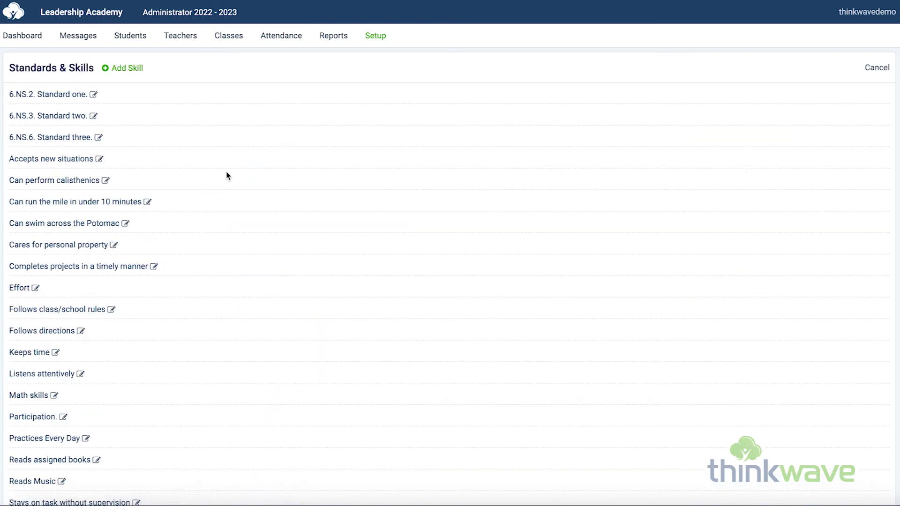
{"action": "left_click", "coordinate": [145, 70]}
{"action": "left_click", "coordinate": [374, 121]}
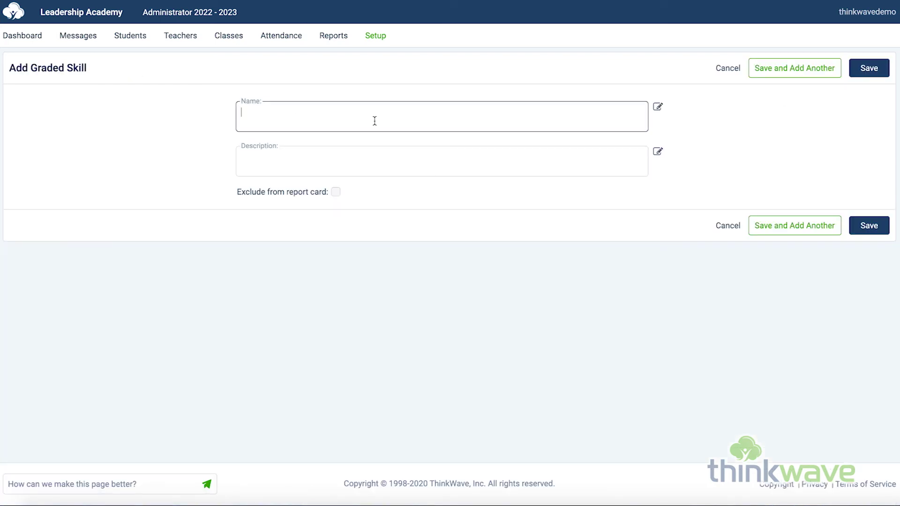
{"action": "left_click", "coordinate": [371, 159]}
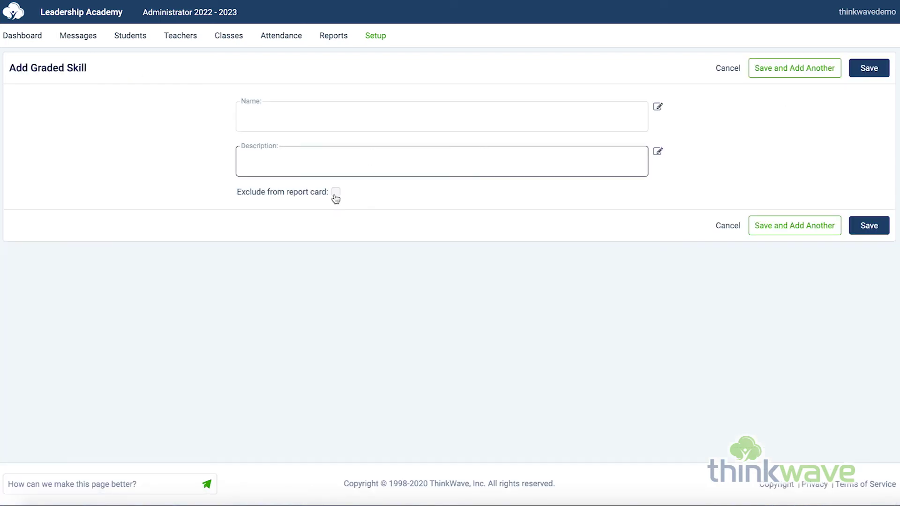
{"action": "left_click", "coordinate": [729, 70]}
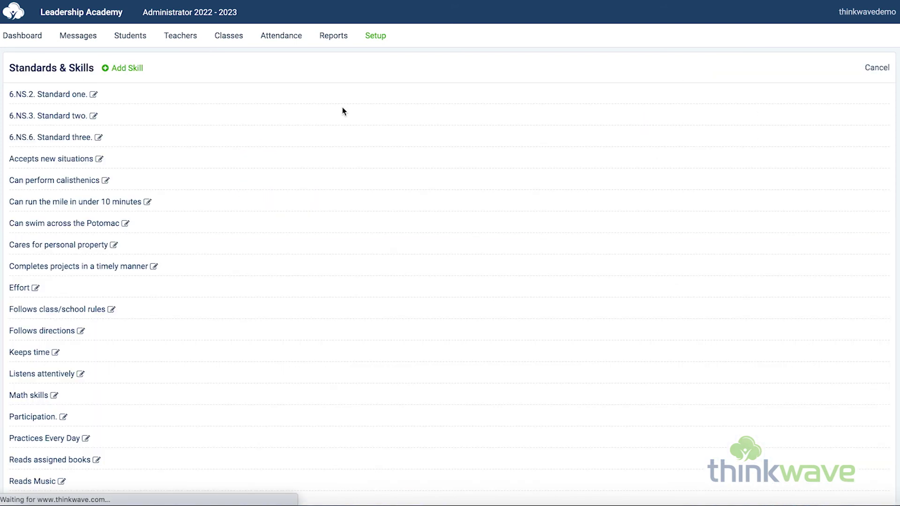
{"action": "left_click", "coordinate": [61, 95]}
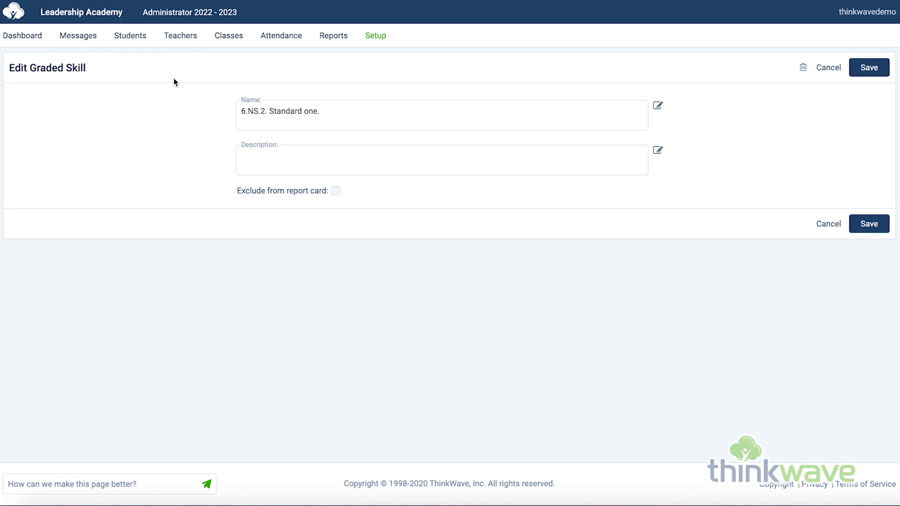
{"action": "left_click", "coordinate": [229, 39]}
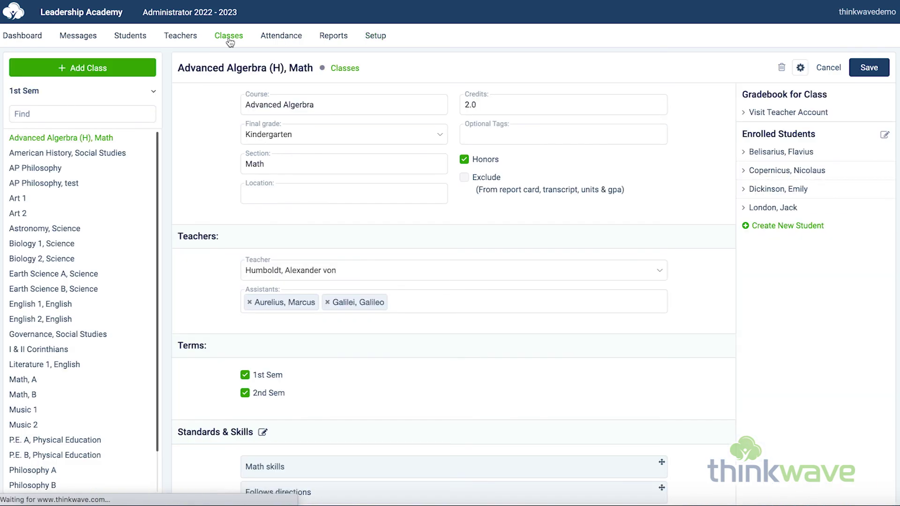
Trial-tick 6.NS.2 and 6.NS.3 then cancel, and move Stays on task without supervision to second place.
{"action": "scroll", "coordinate": [205, 171], "scroll_direction": "down", "scroll_amount": 6}
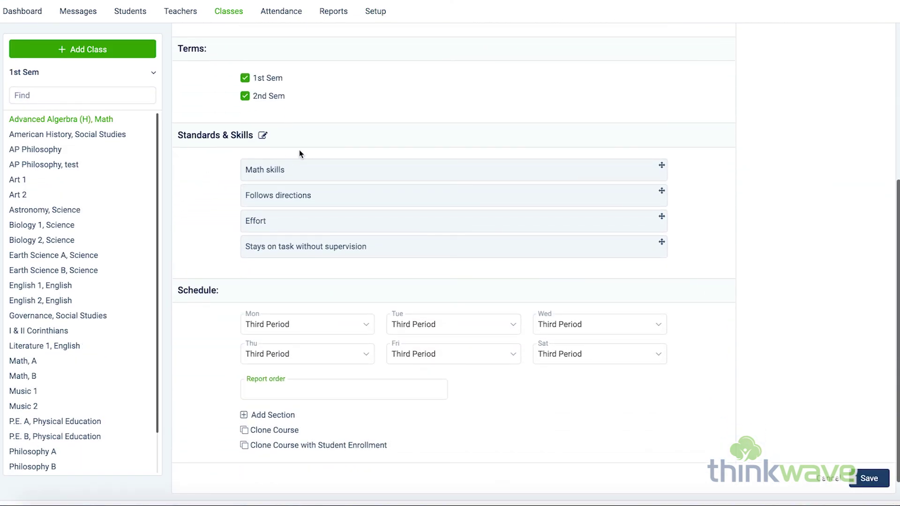
{"action": "left_click", "coordinate": [263, 135]}
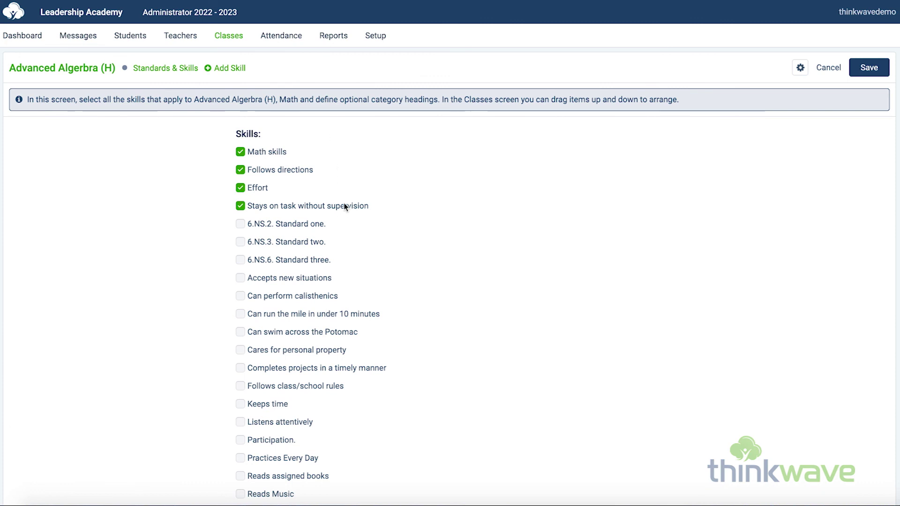
{"action": "left_click", "coordinate": [240, 224]}
{"action": "left_click", "coordinate": [241, 241]}
{"action": "left_click", "coordinate": [240, 224]}
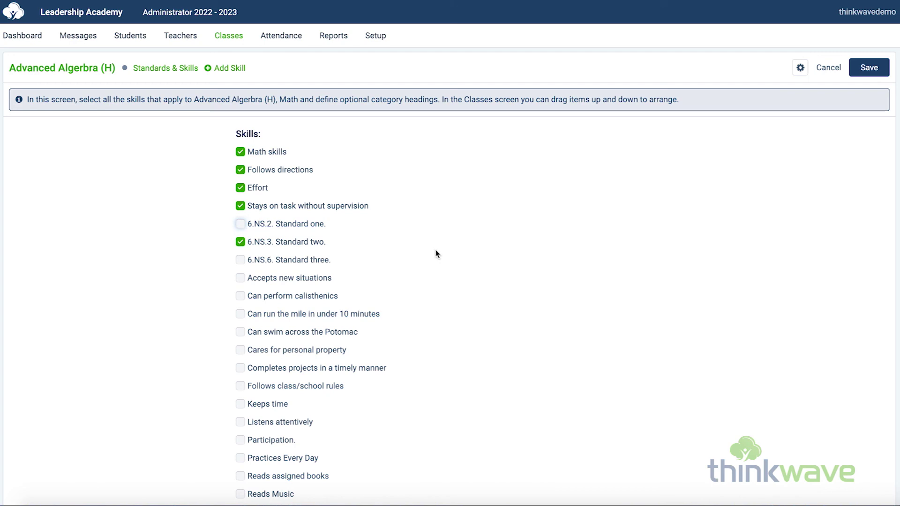
{"action": "left_click", "coordinate": [828, 69]}
{"action": "scroll", "coordinate": [526, 264], "scroll_direction": "down", "scroll_amount": 7}
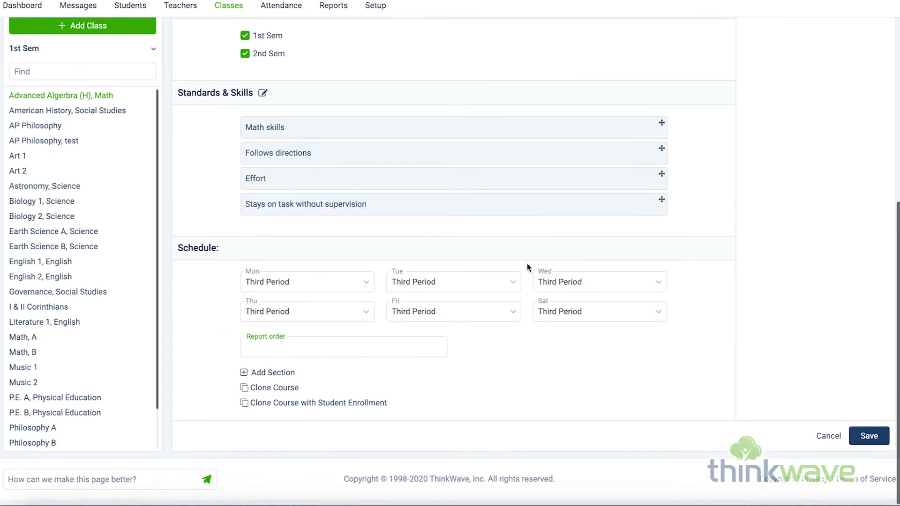
{"action": "left_click_drag", "start_coordinate": [385, 217], "coordinate": [383, 241]}
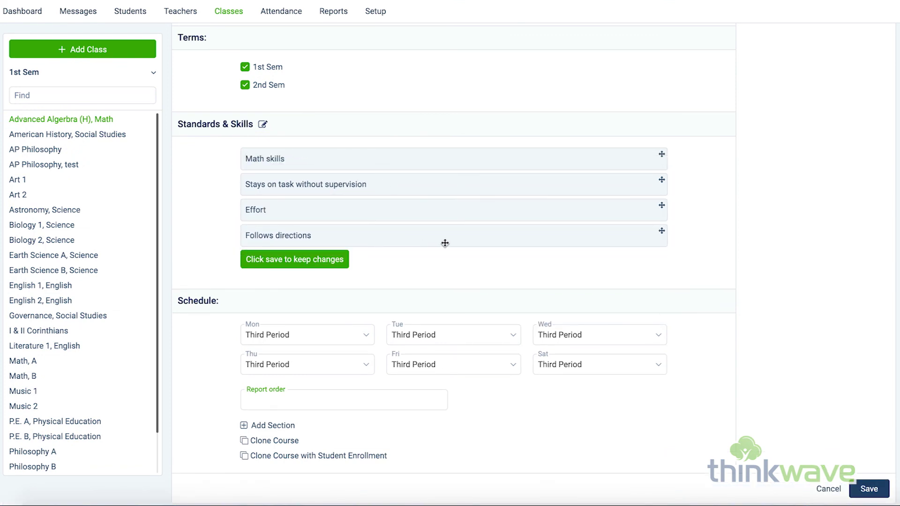